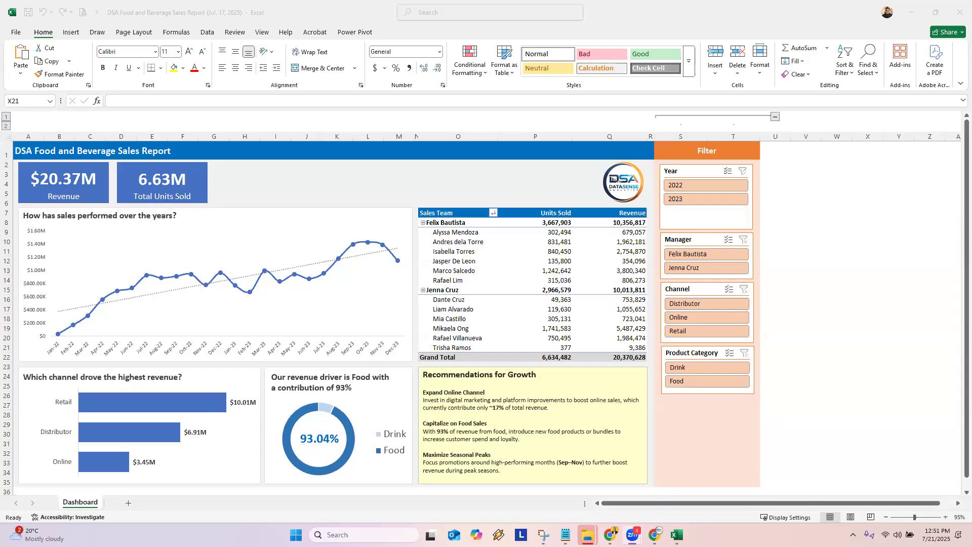
- Try moving the monthly sales line chart across the dashboard, and undo the move
click(317, 212)
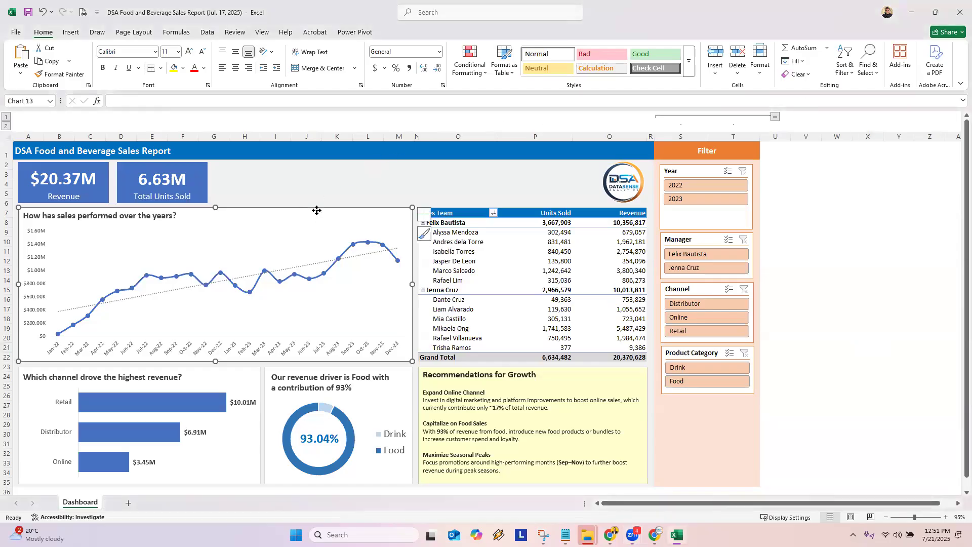
drag(347, 205, 402, 195)
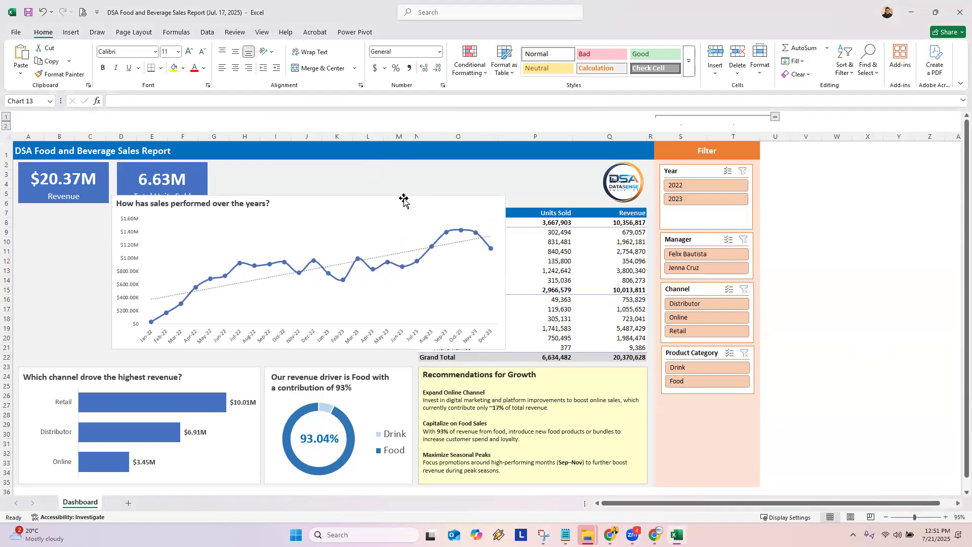
key(ctrl+z)
- Try moving and deleting the Food and Drink doughnut chart, undoing each change and clearing the selection
click(284, 475)
drag(284, 474, 347, 459)
key(ctrl+z)
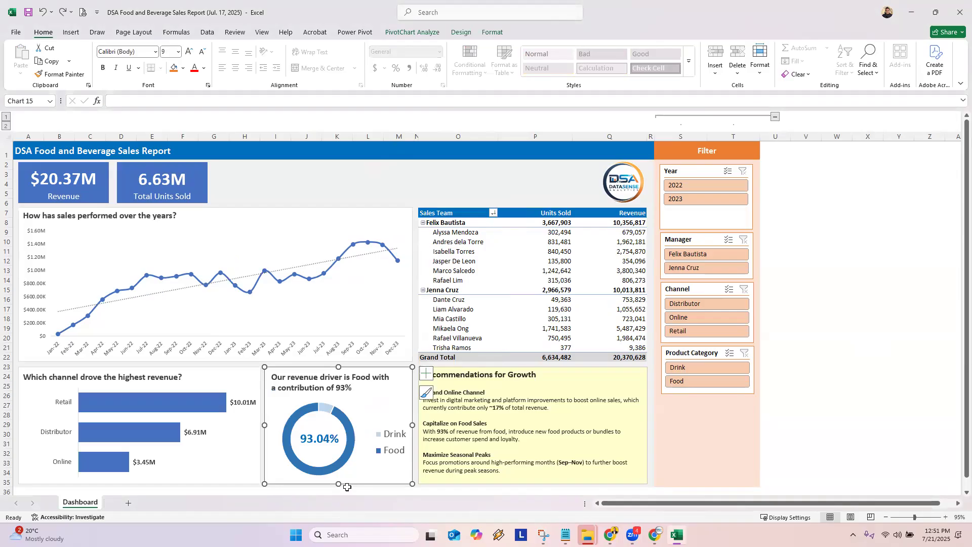
key(Delete)
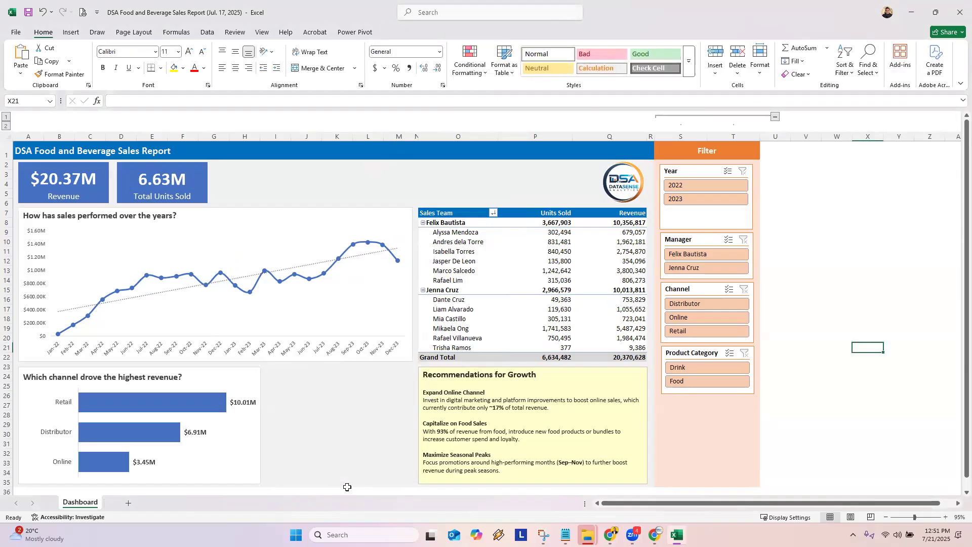
key(ctrl+z)
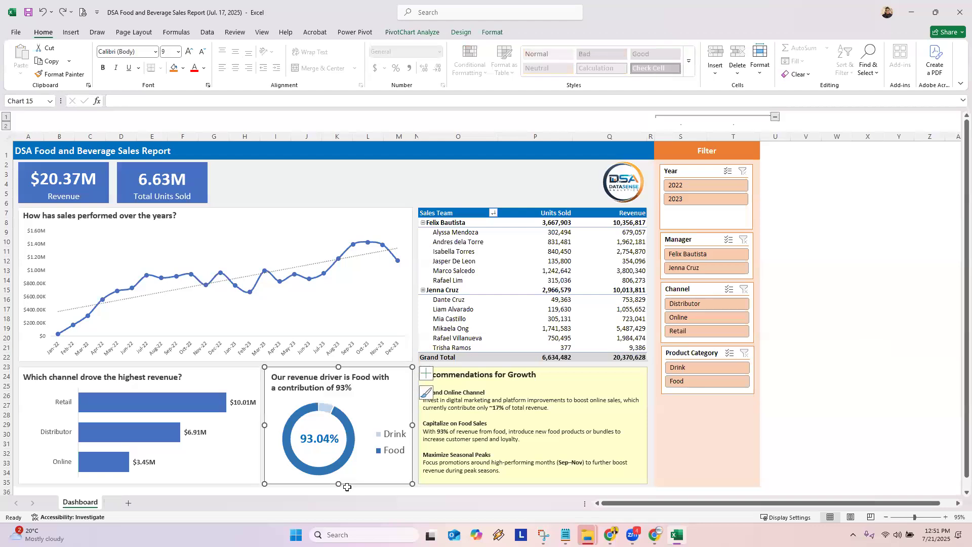
click(398, 187)
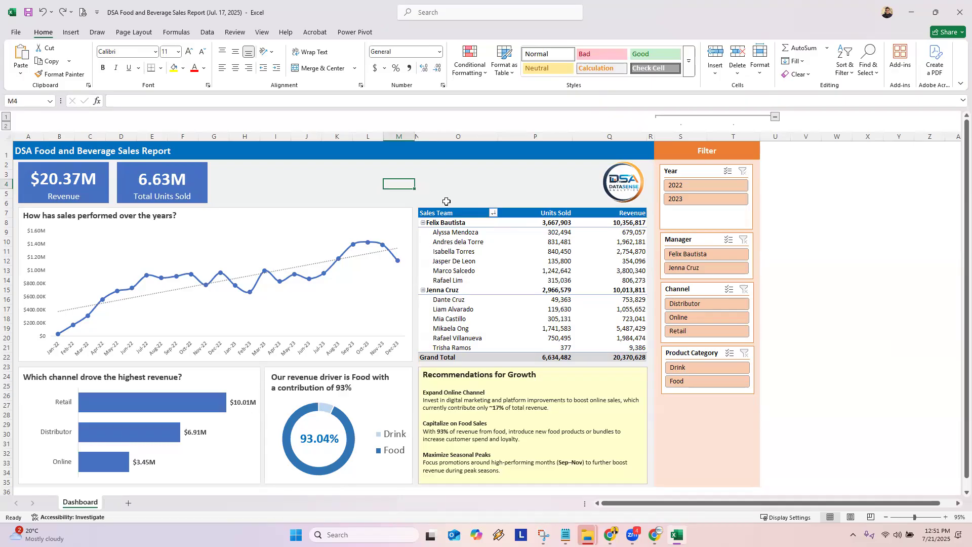
- Select every chart, shape, picture and slicer on the dashboard and open their formatting options
click(338, 211)
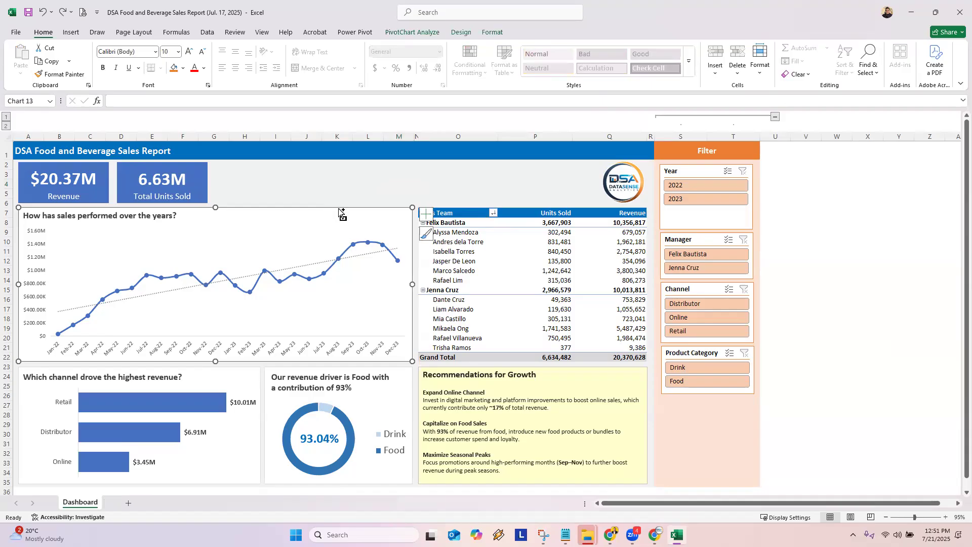
key(ctrl+a)
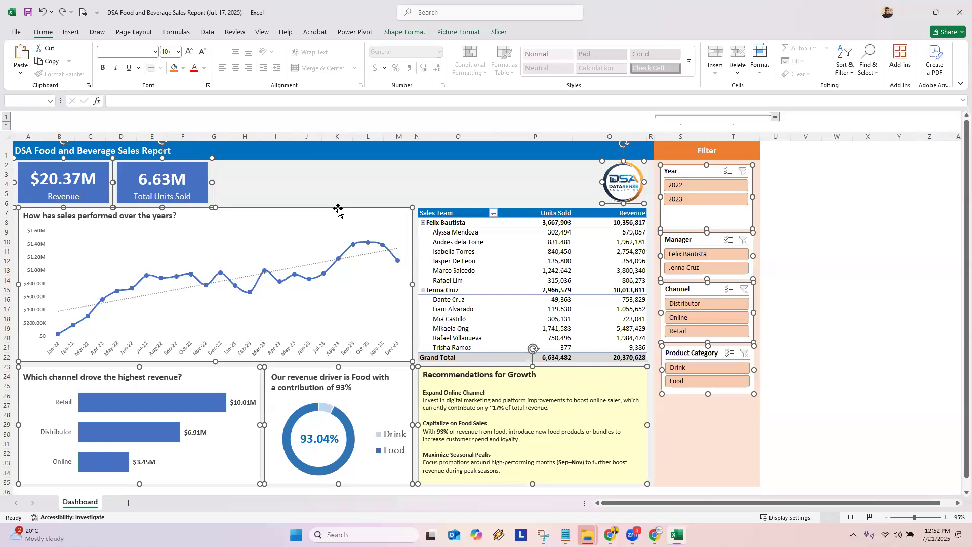
right_click(338, 209)
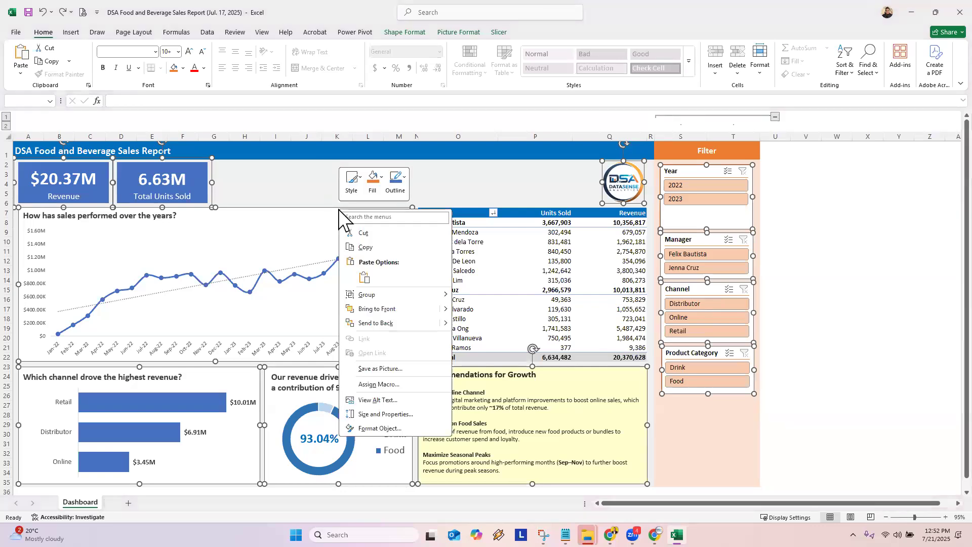
click(380, 428)
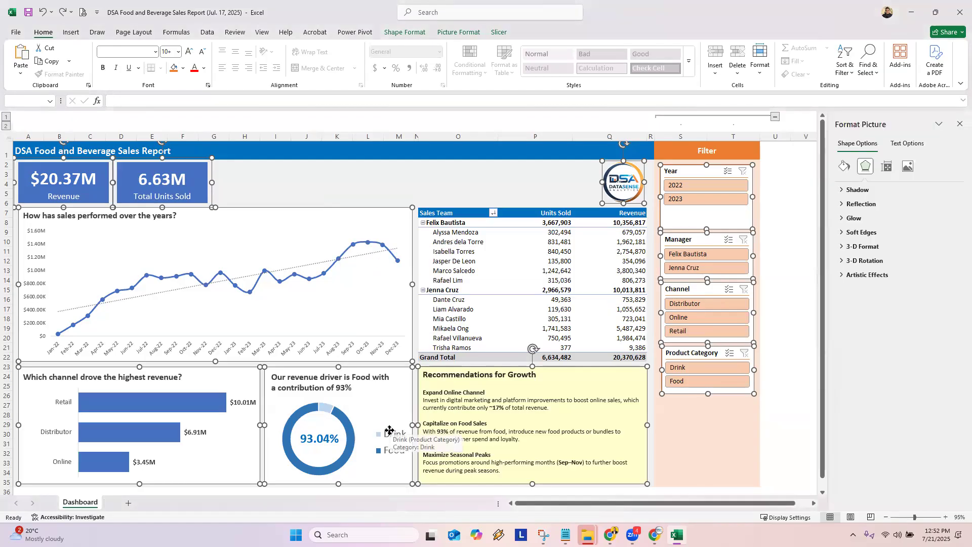
- Make sure the Locked property is enabled for all the selected dashboard objects, and close the formatting options
click(887, 166)
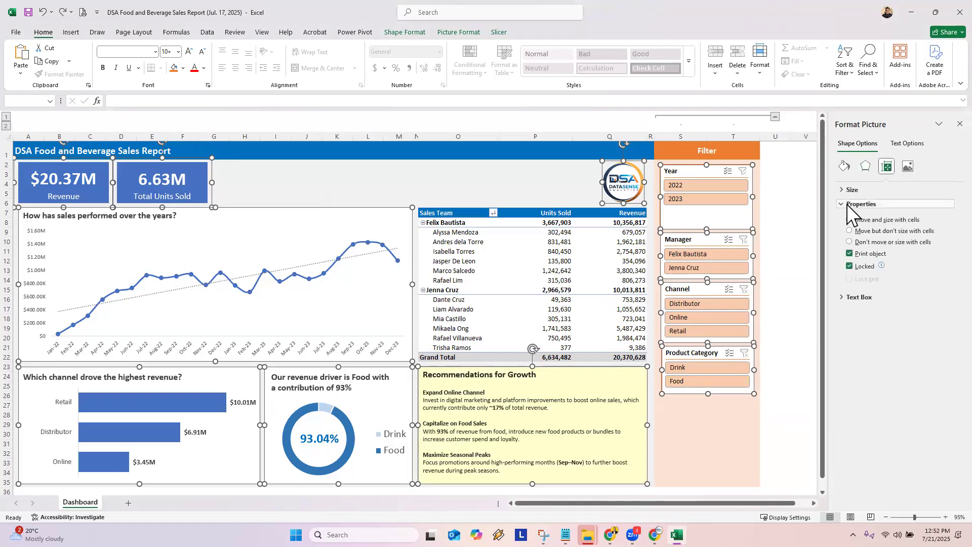
click(838, 205)
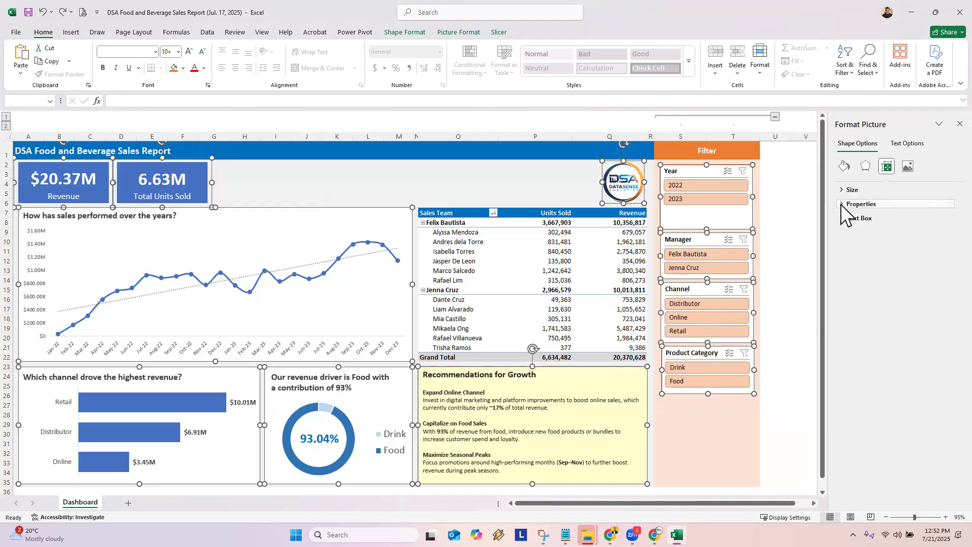
click(841, 204)
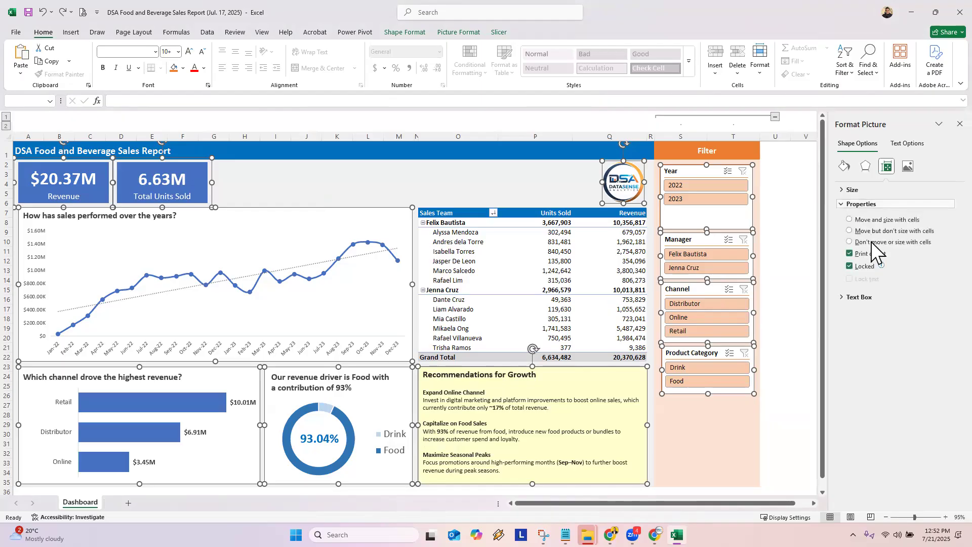
click(850, 266)
click(850, 266)
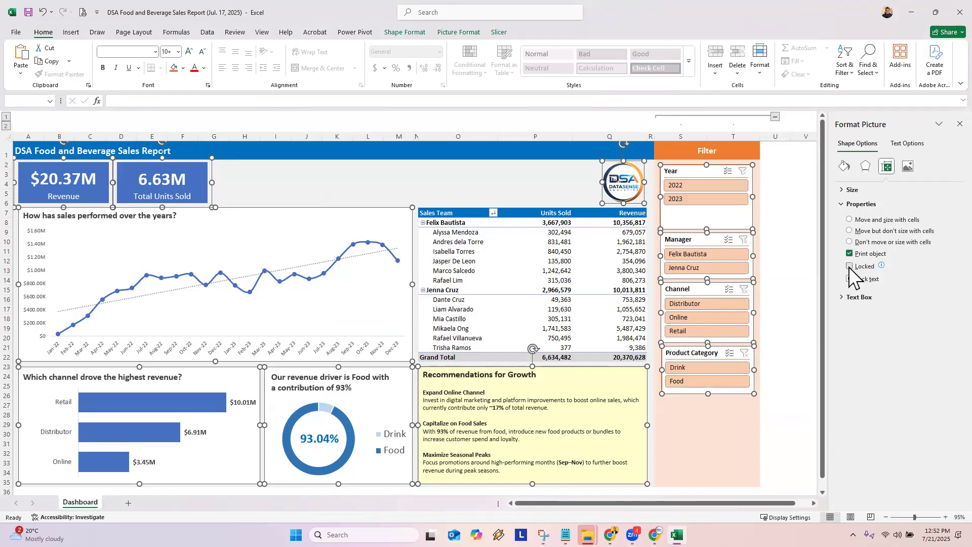
click(850, 267)
click(850, 267)
click(934, 128)
click(899, 203)
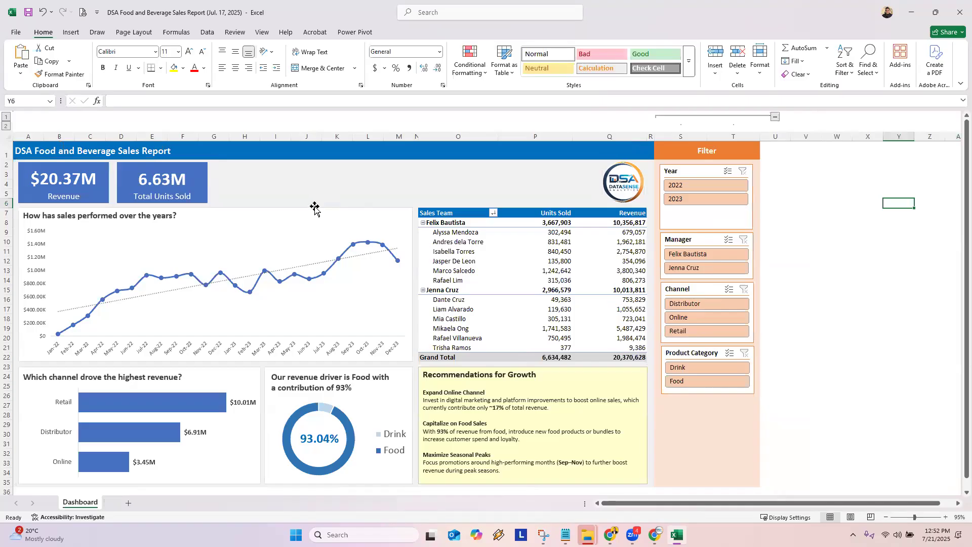
- Try shifting the monthly sales line chart slightly sideways, and undo the shift
drag(319, 211, 325, 215)
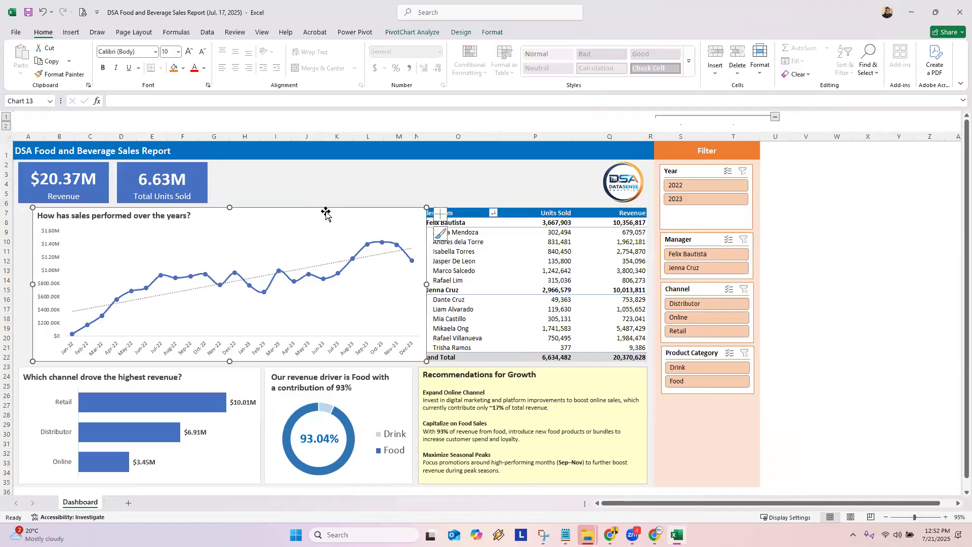
key(ctrl+z)
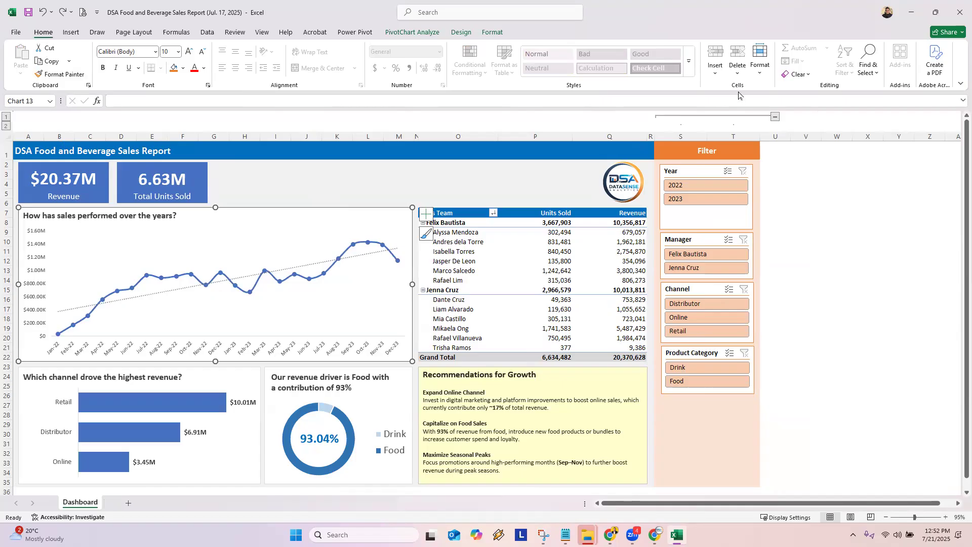
- Protect the Dashboard sheet, entering and confirming the sheet password
click(760, 71)
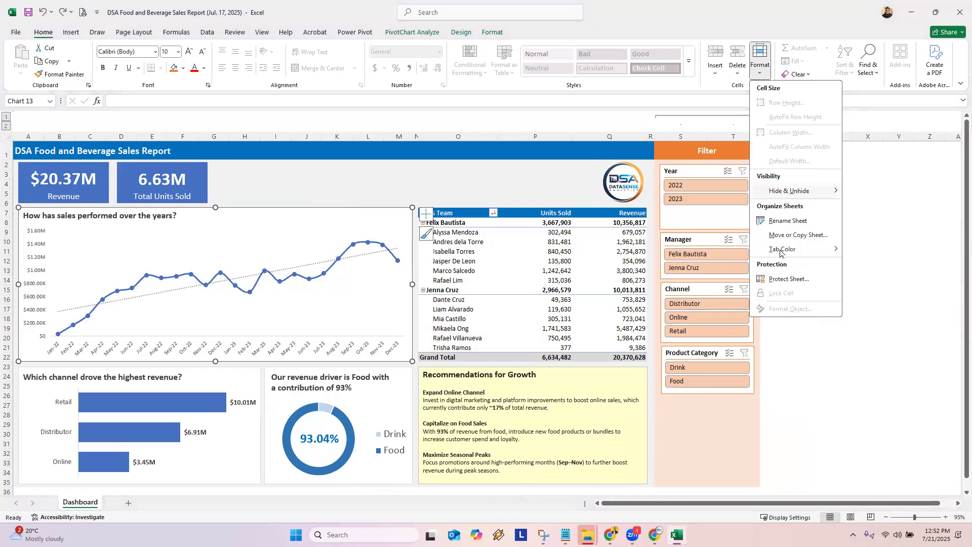
click(788, 284)
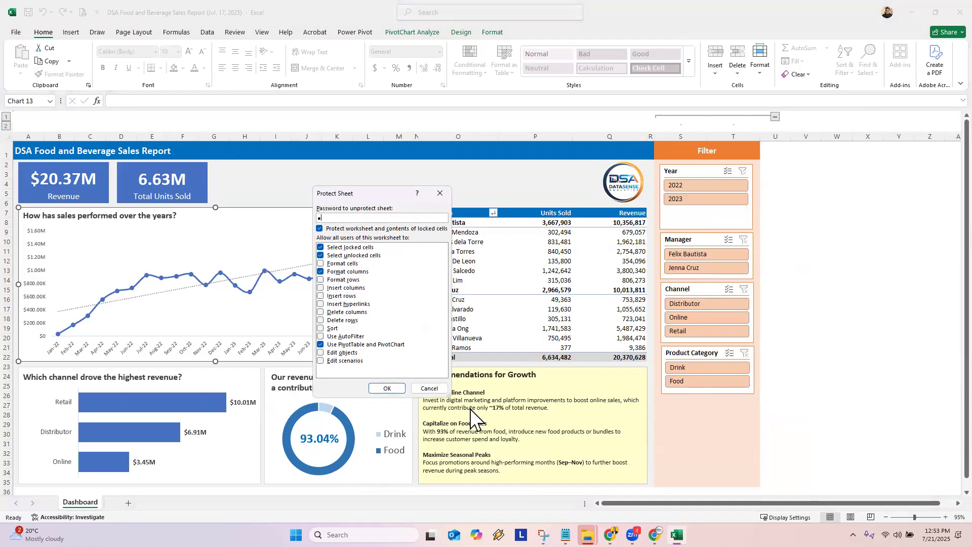
click(388, 388)
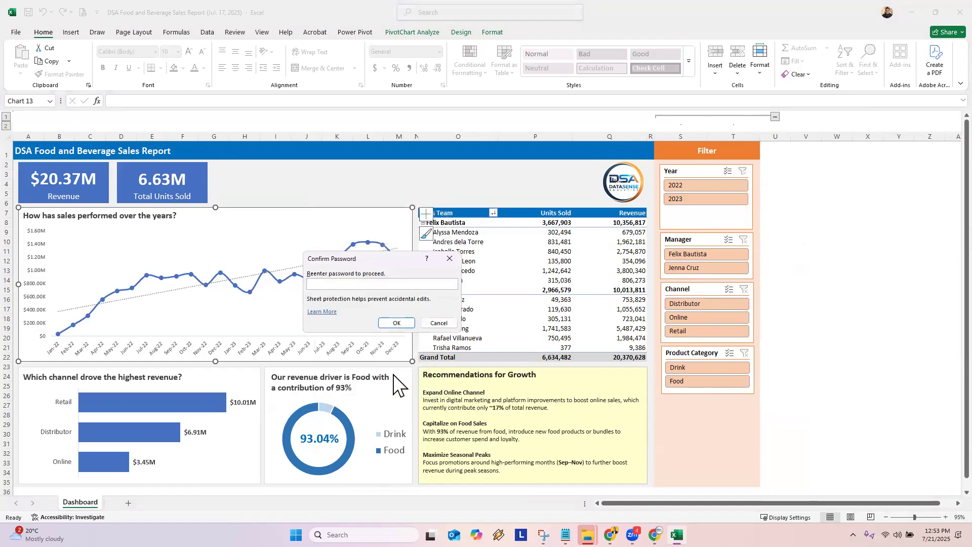
text(1)
click(397, 323)
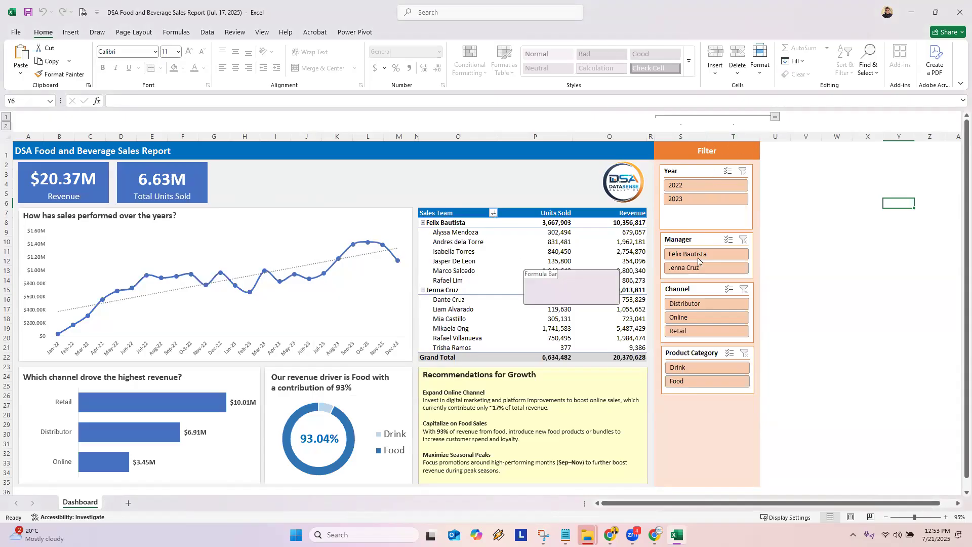
- Unprotect the Dashboard sheet by entering the sheet password
click(759, 75)
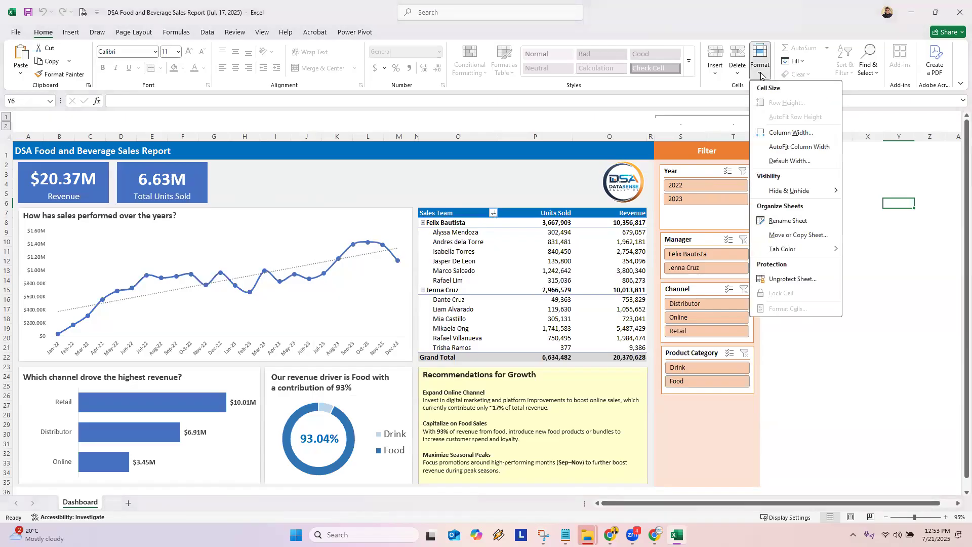
click(791, 279)
text(1)
click(386, 306)
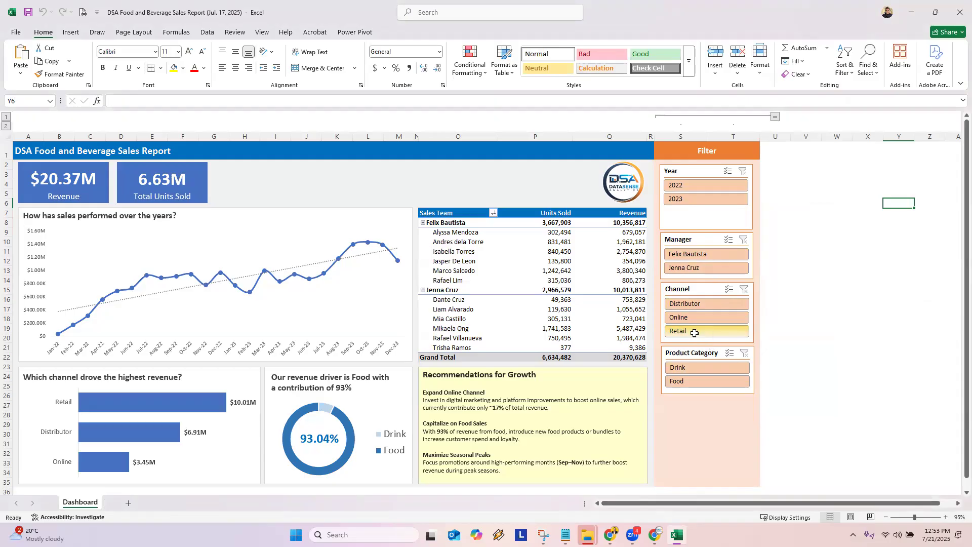
click(393, 359)
key(ctrl+a)
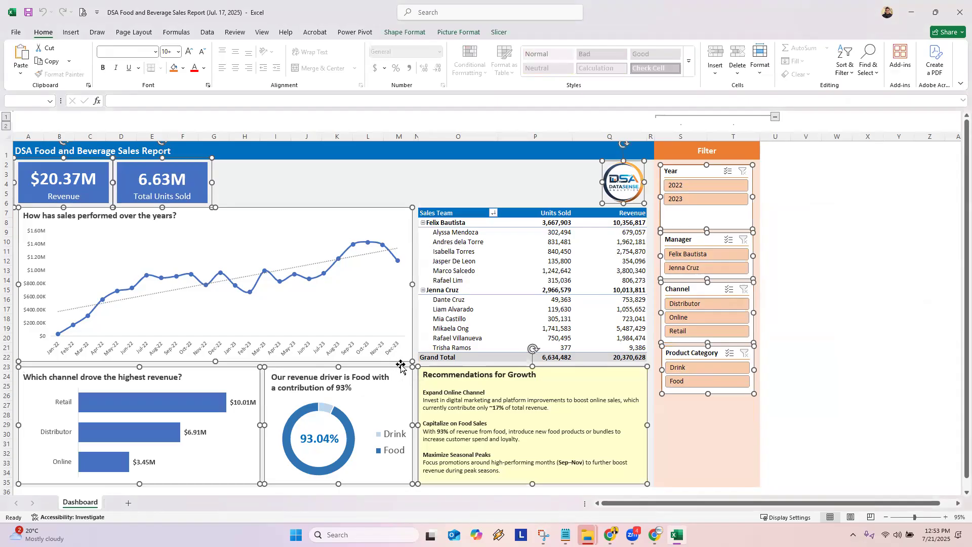
click(676, 436)
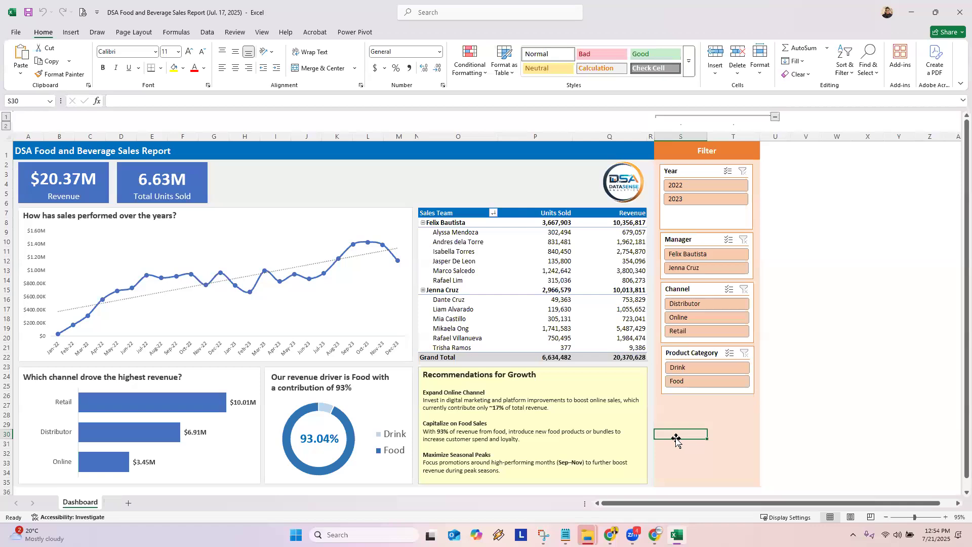
- Select the Year, Manager, Channel and Product Category slicers together
click(693, 175)
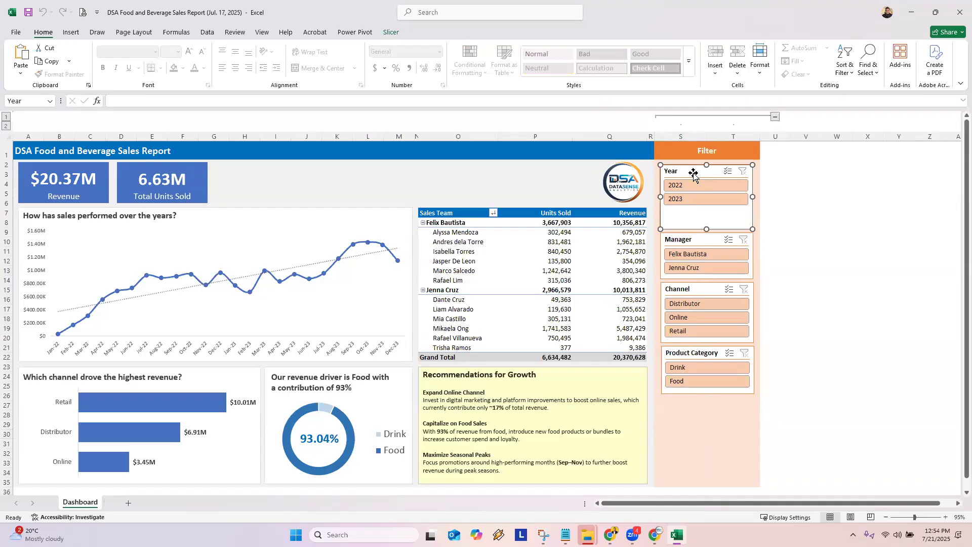
ctrl+click(699, 241)
ctrl+click(694, 290)
ctrl+click(697, 355)
right_click(696, 356)
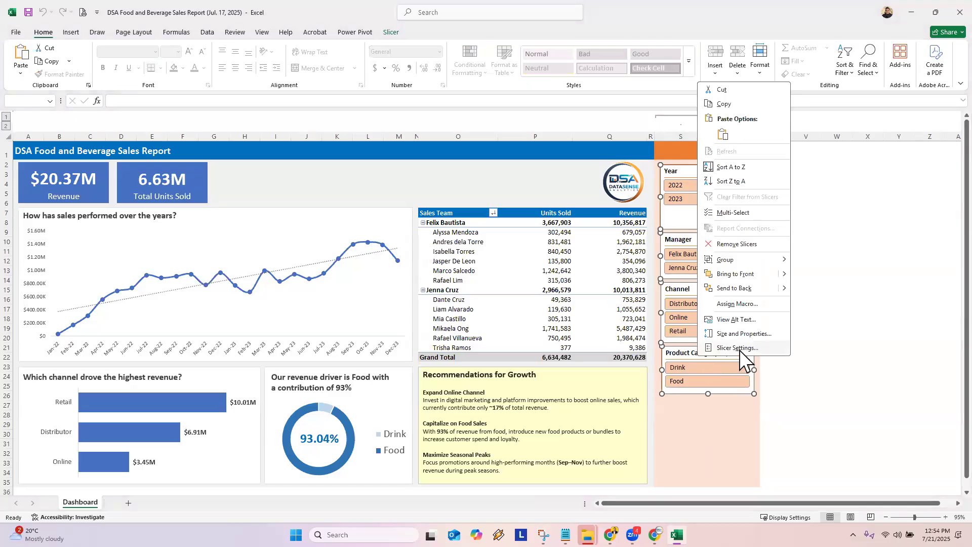
click(739, 349)
key(Escape)
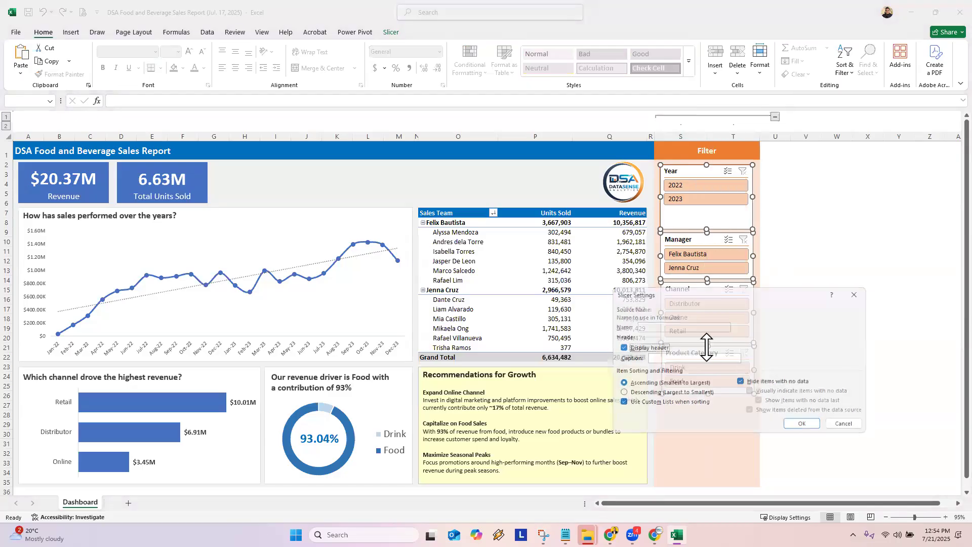
- Disable the Locked property for the four selected filter slicers, close their formatting options and deselect them
right_click(703, 352)
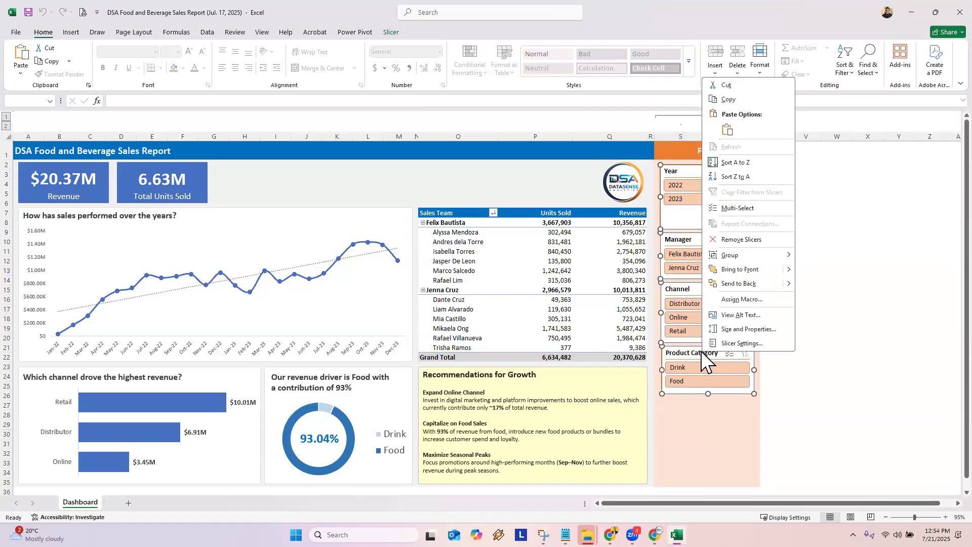
click(759, 329)
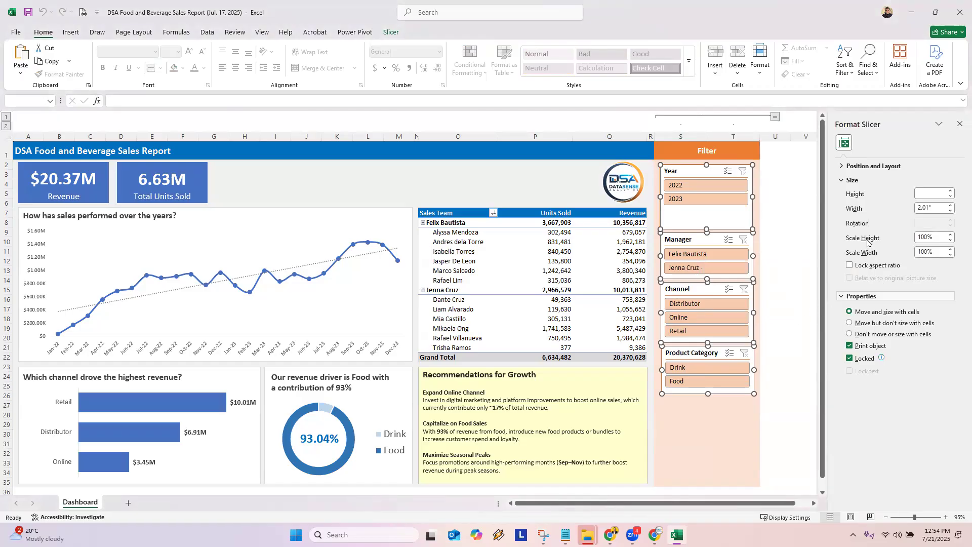
click(842, 298)
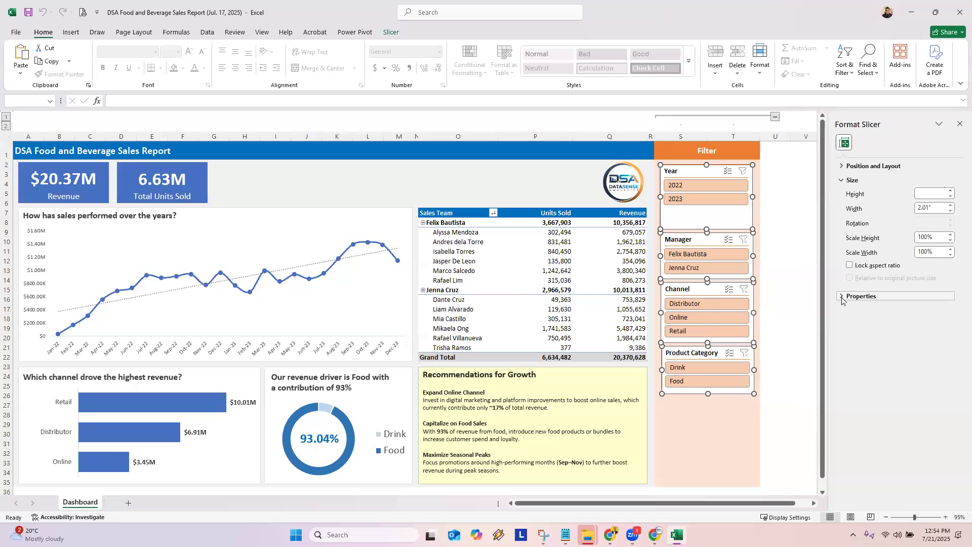
click(842, 298)
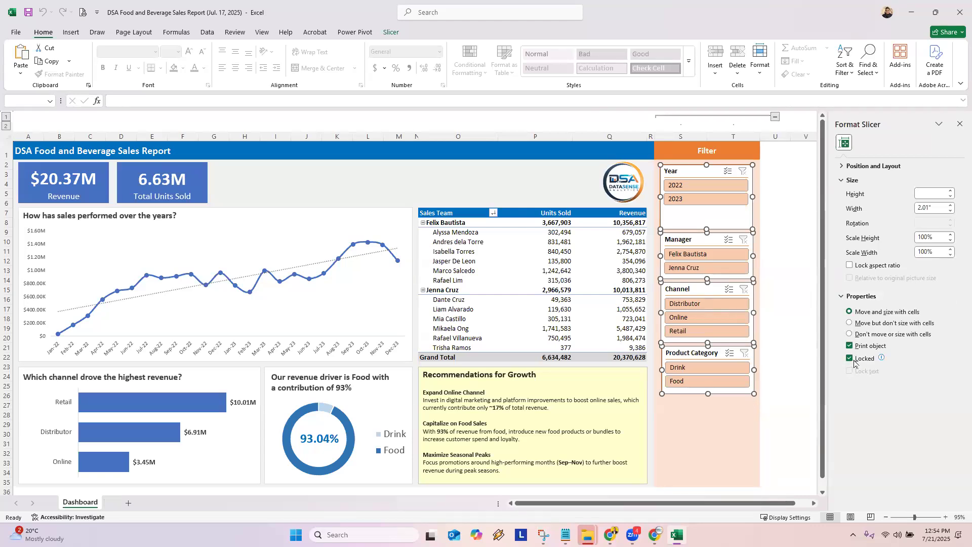
click(850, 359)
click(936, 134)
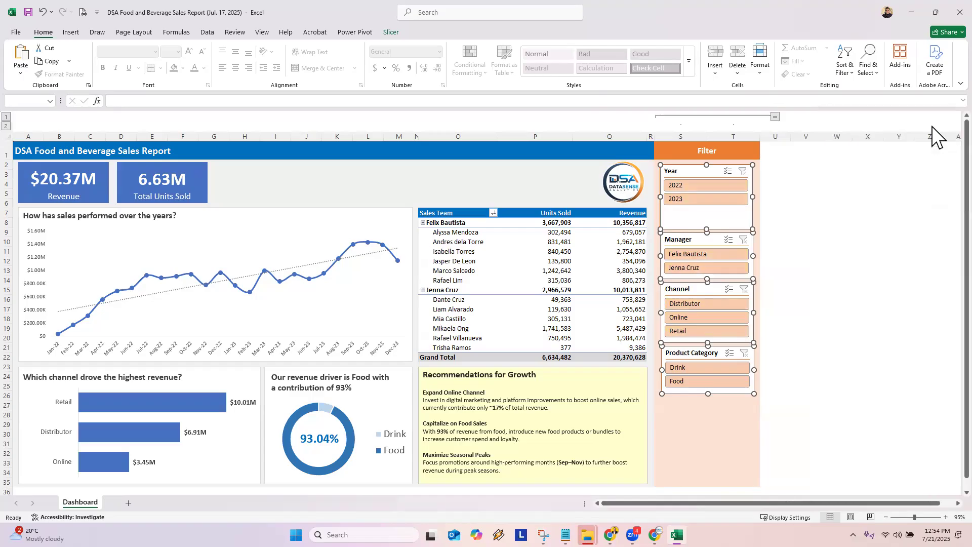
click(841, 230)
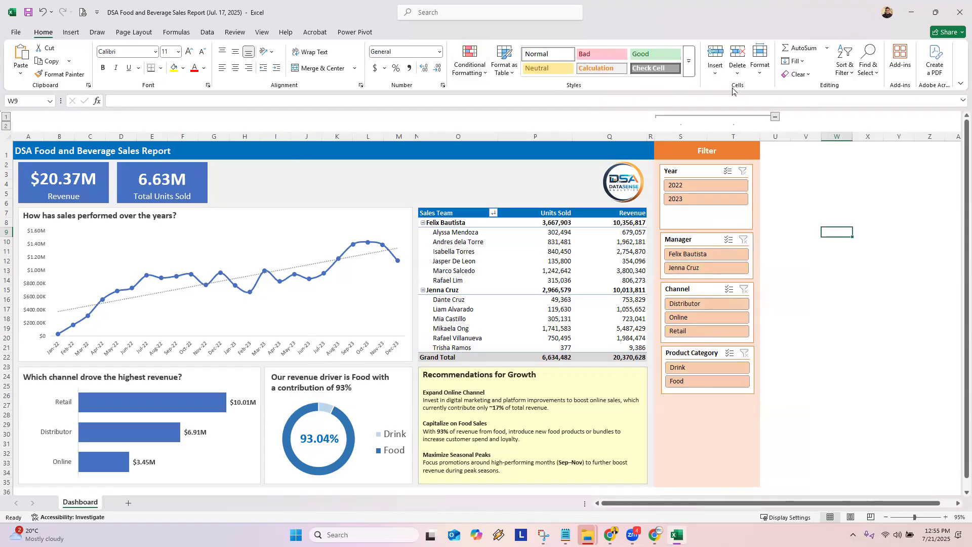
- Protect the Dashboard sheet again with its current permissions, entering and confirming the sheet password
click(760, 76)
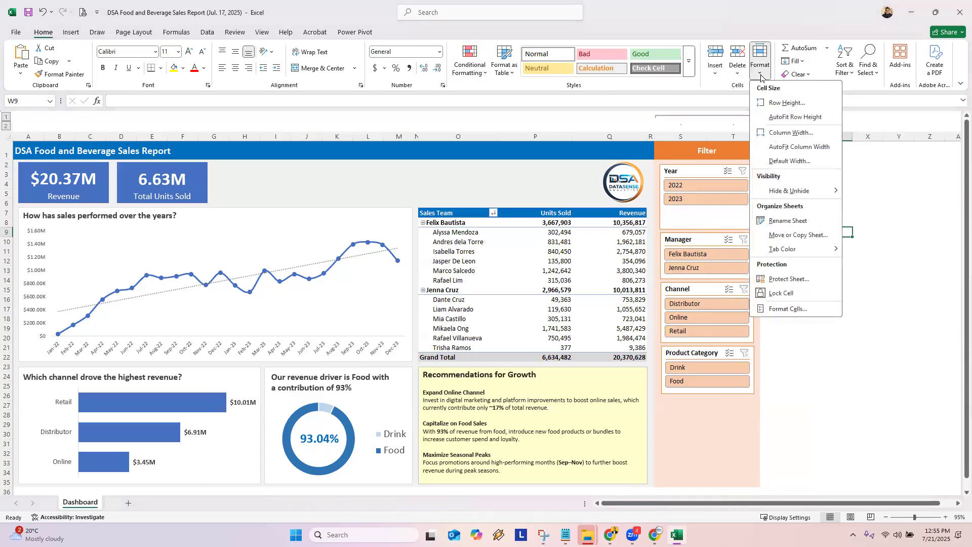
click(794, 279)
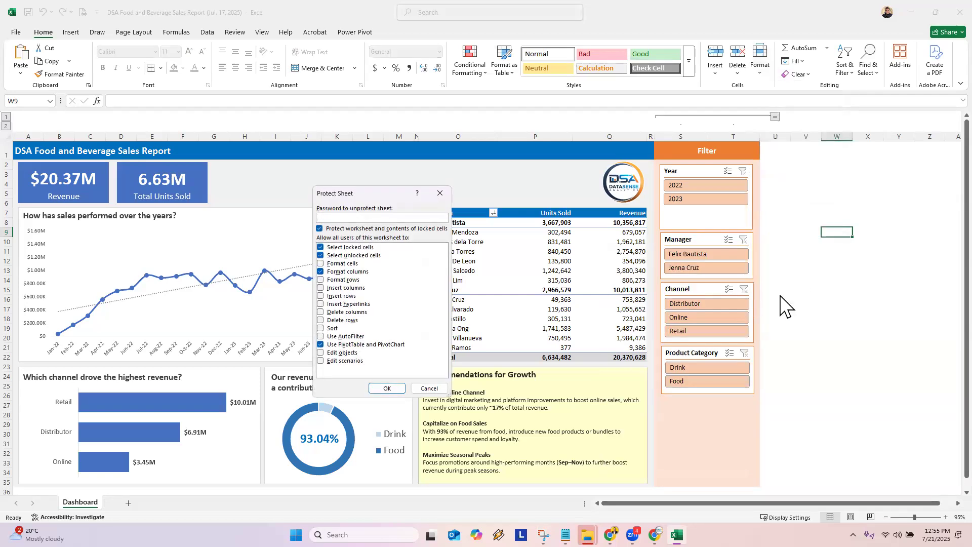
text(1)
click(388, 389)
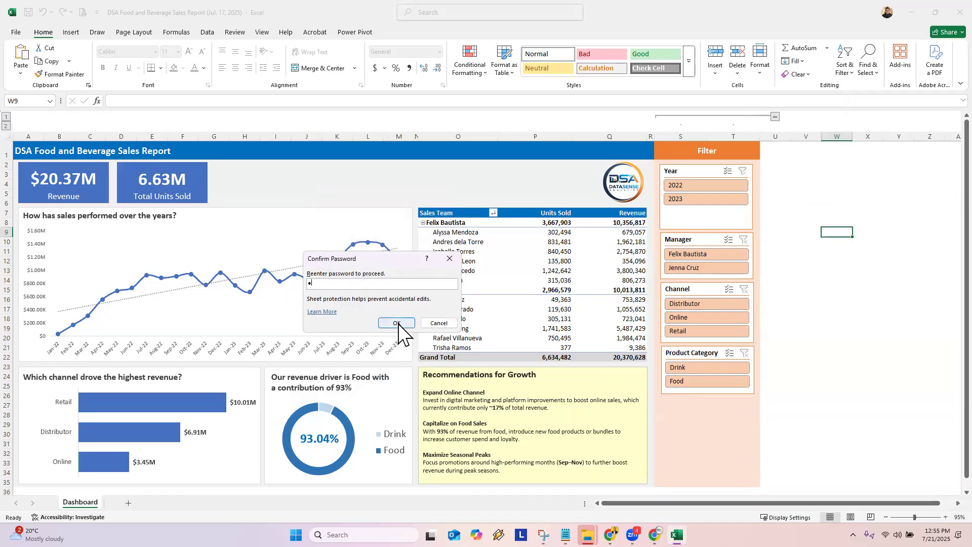
click(397, 323)
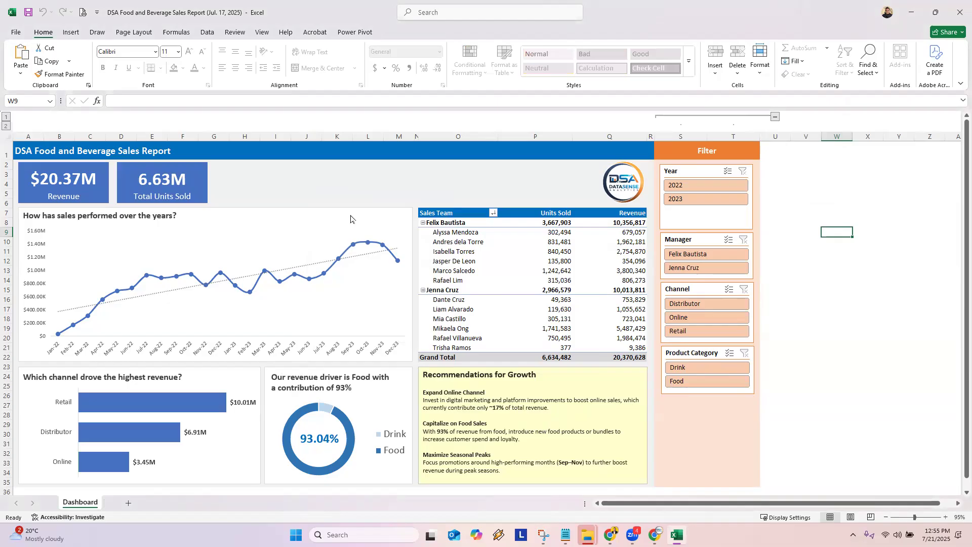
- Test the Year slicer with 2022 and 2023 and the Manager slicer with each manager, and clear both filters
click(691, 184)
click(690, 198)
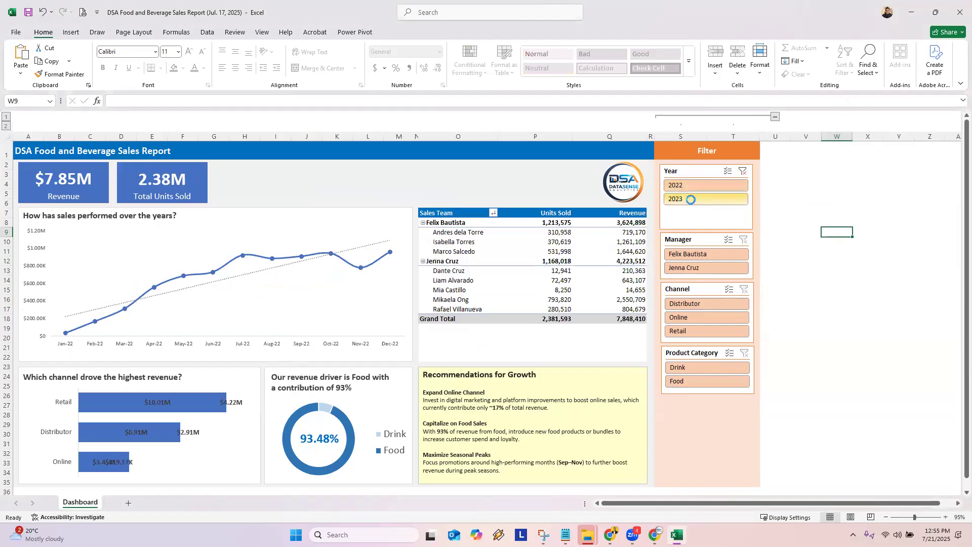
click(701, 254)
click(699, 266)
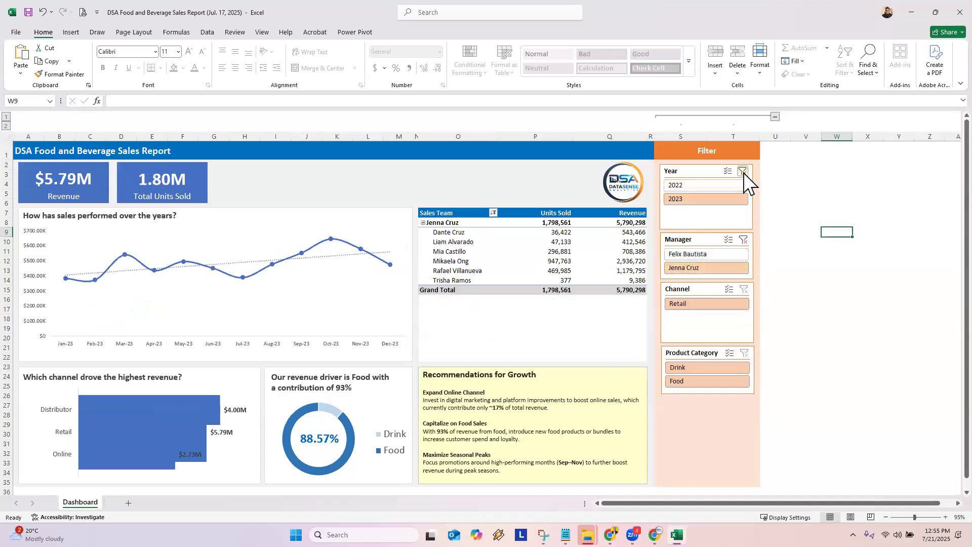
click(744, 172)
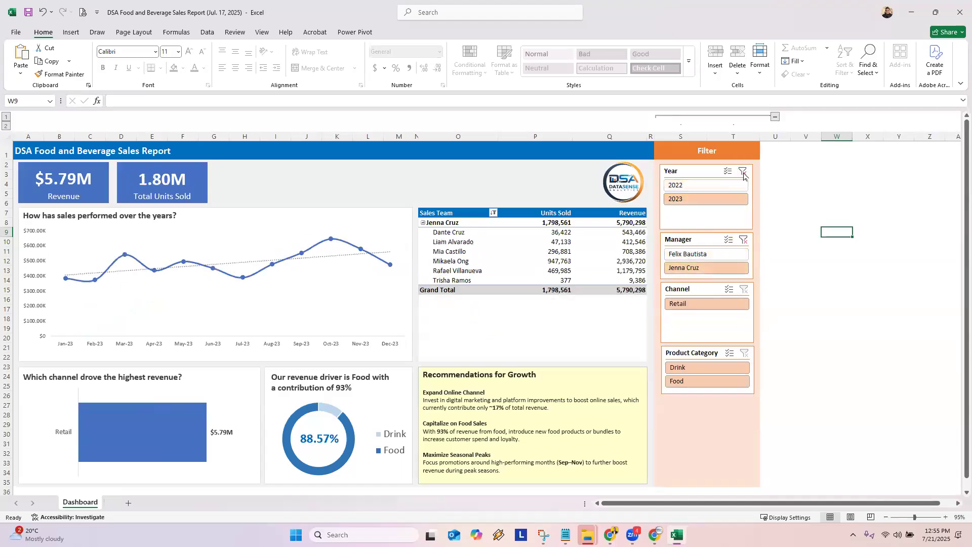
click(744, 241)
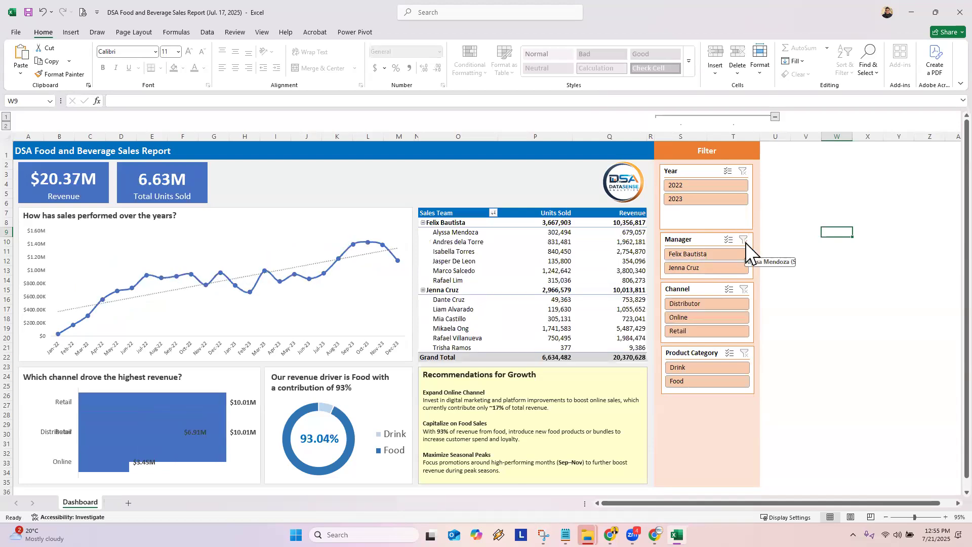